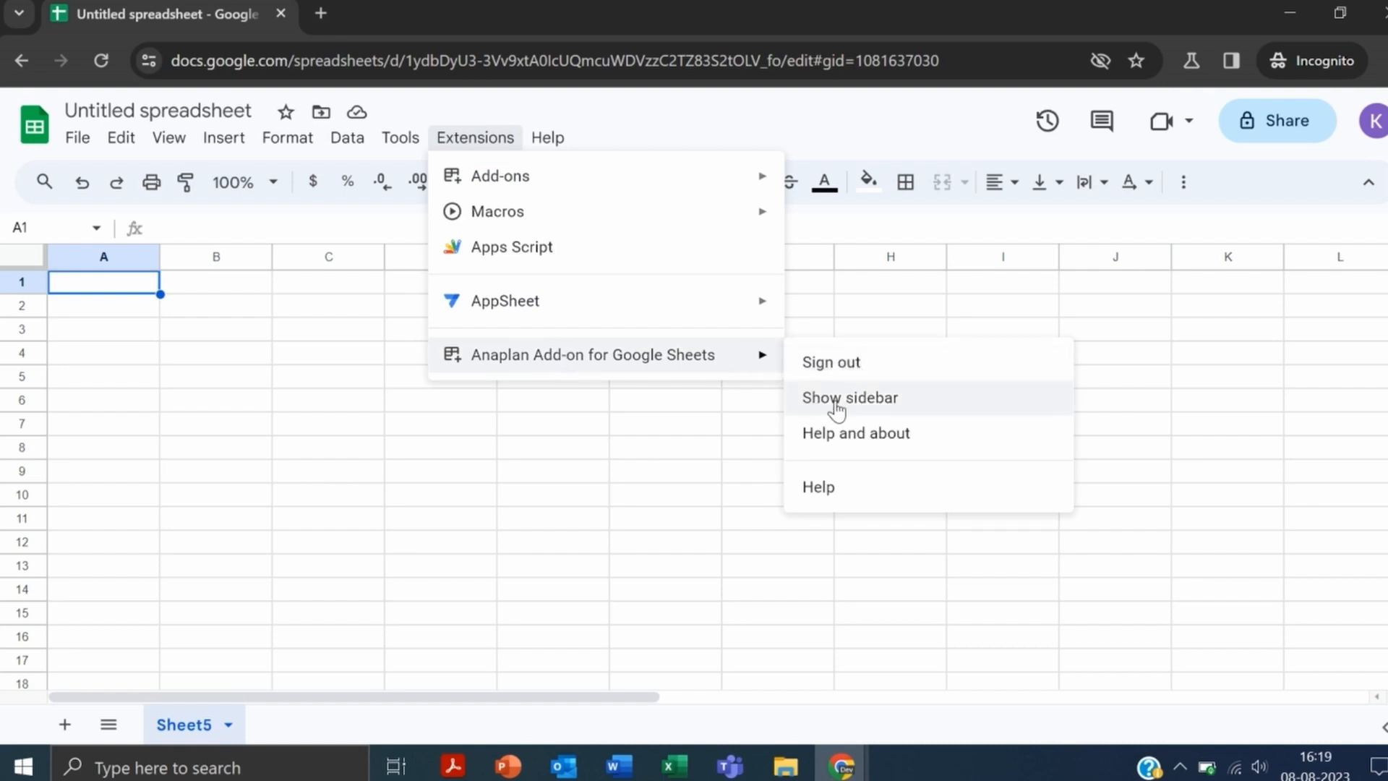
Show the Anaplan add-on sidebar and start a new connection at cell A1, selecting the customer and opening the model list.
{"action": "left_click", "coordinate": [807, 402]}
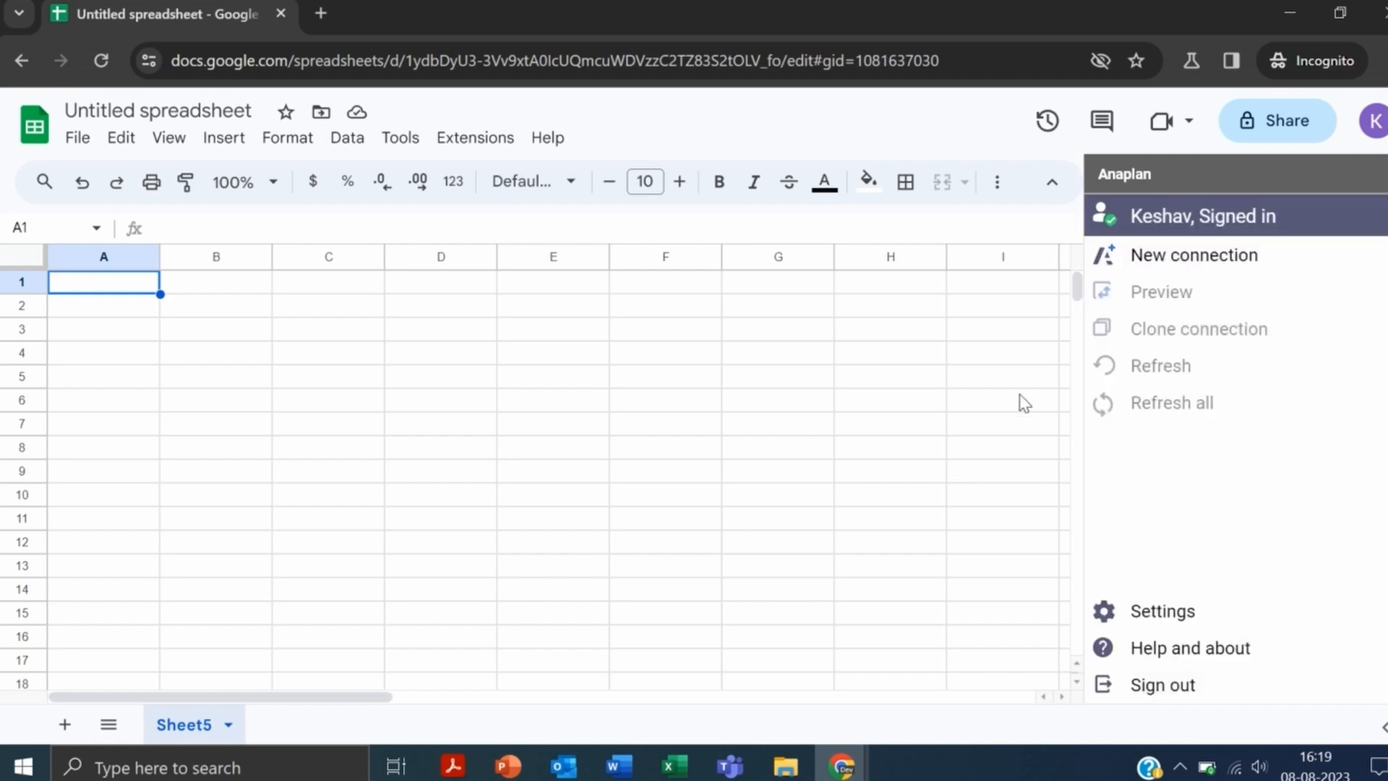
{"action": "left_click", "coordinate": [1189, 261]}
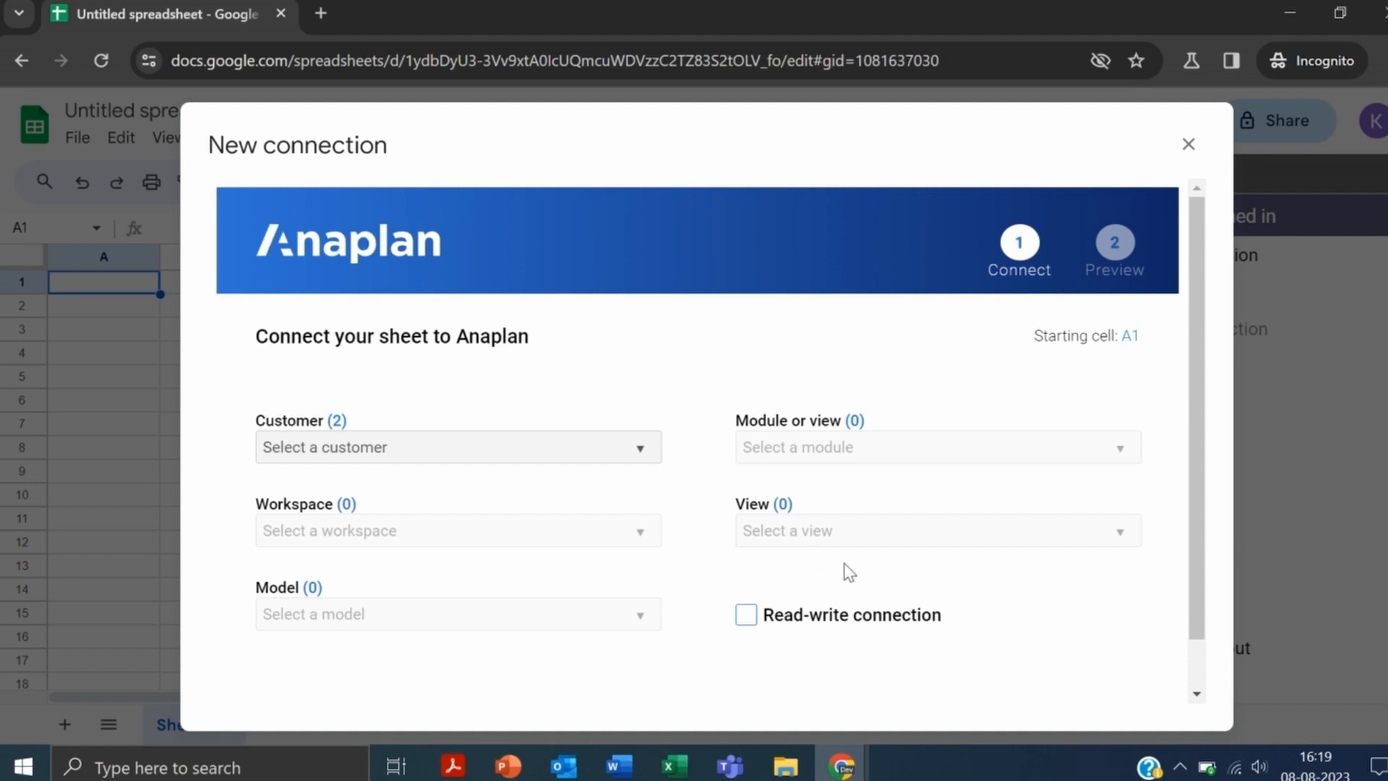
{"action": "left_click", "coordinate": [640, 448]}
{"action": "left_click", "coordinate": [556, 483]}
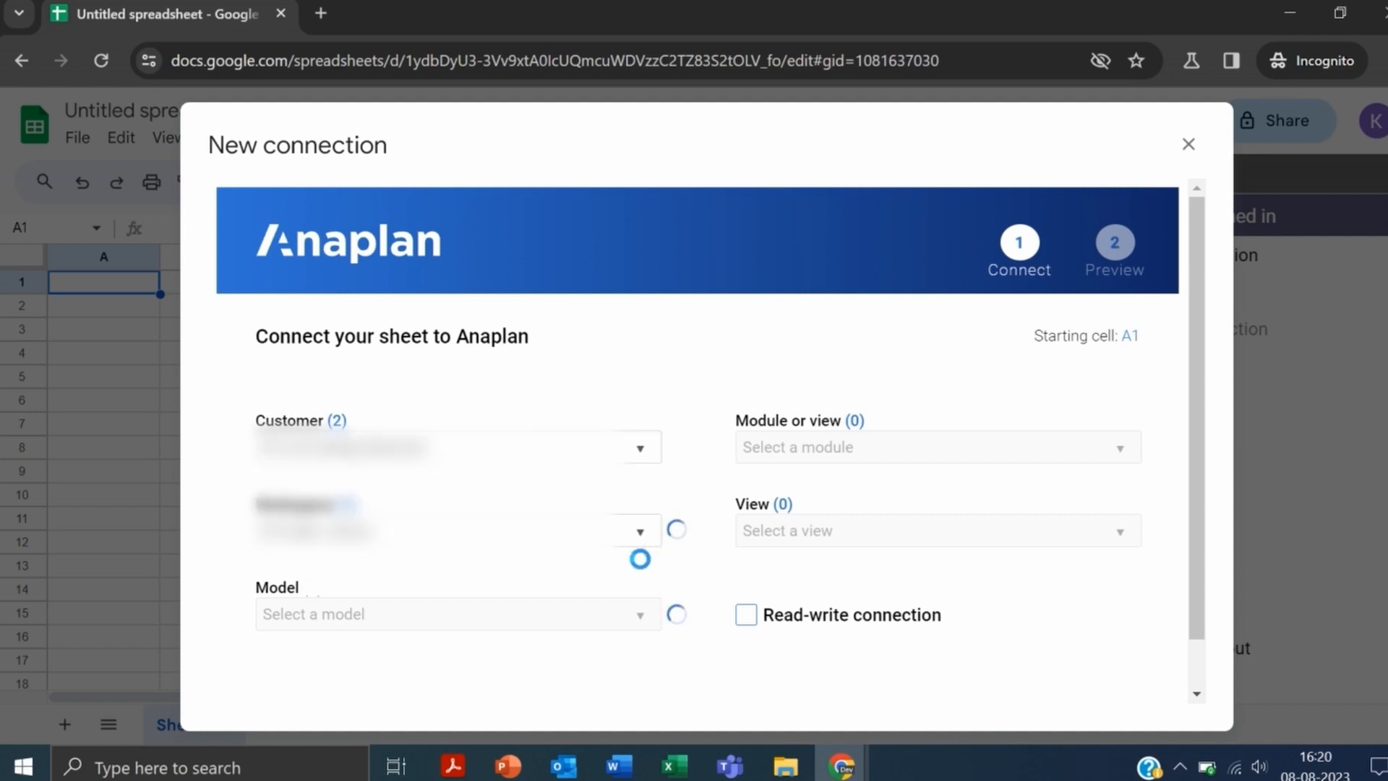
{"action": "left_click", "coordinate": [641, 616]}
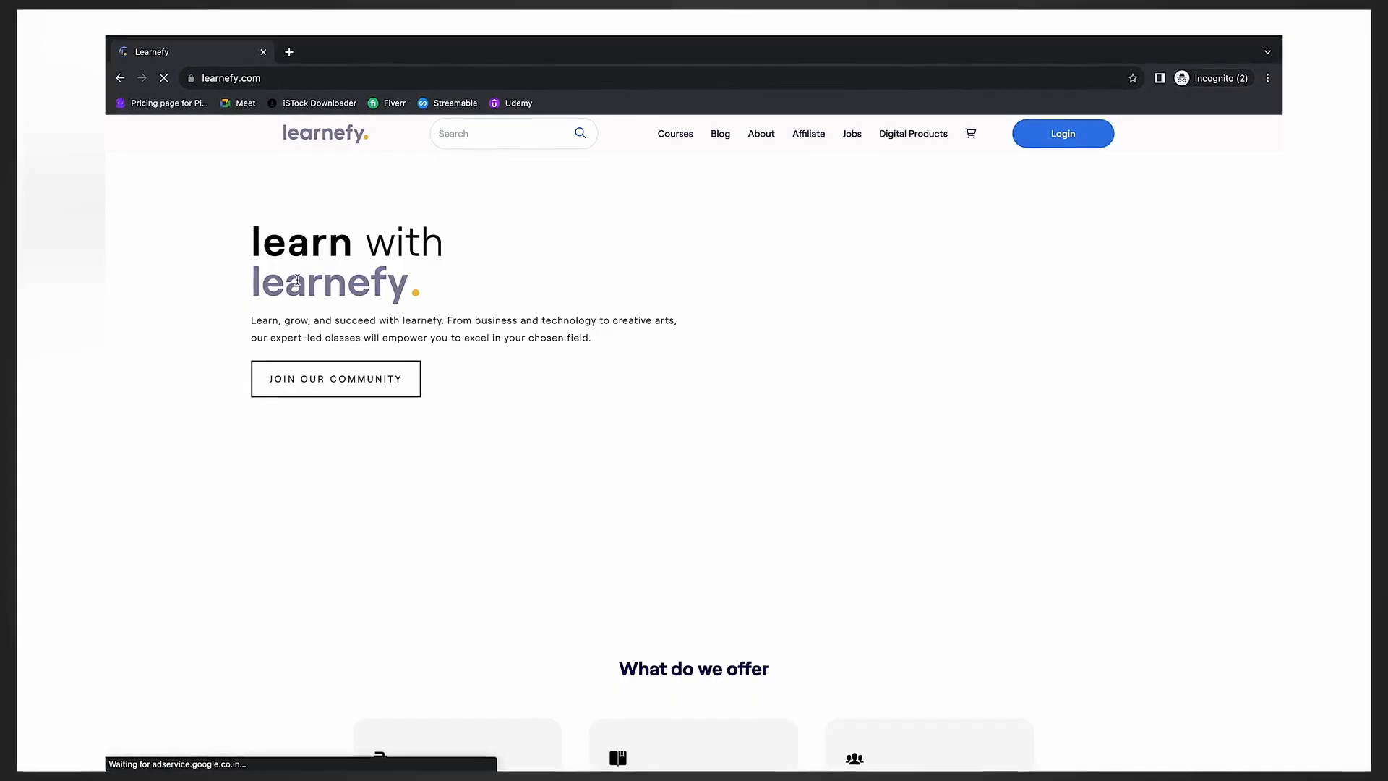
{"action": "scroll", "coordinate": [614, 453], "scroll_direction": "down", "scroll_amount": 8}
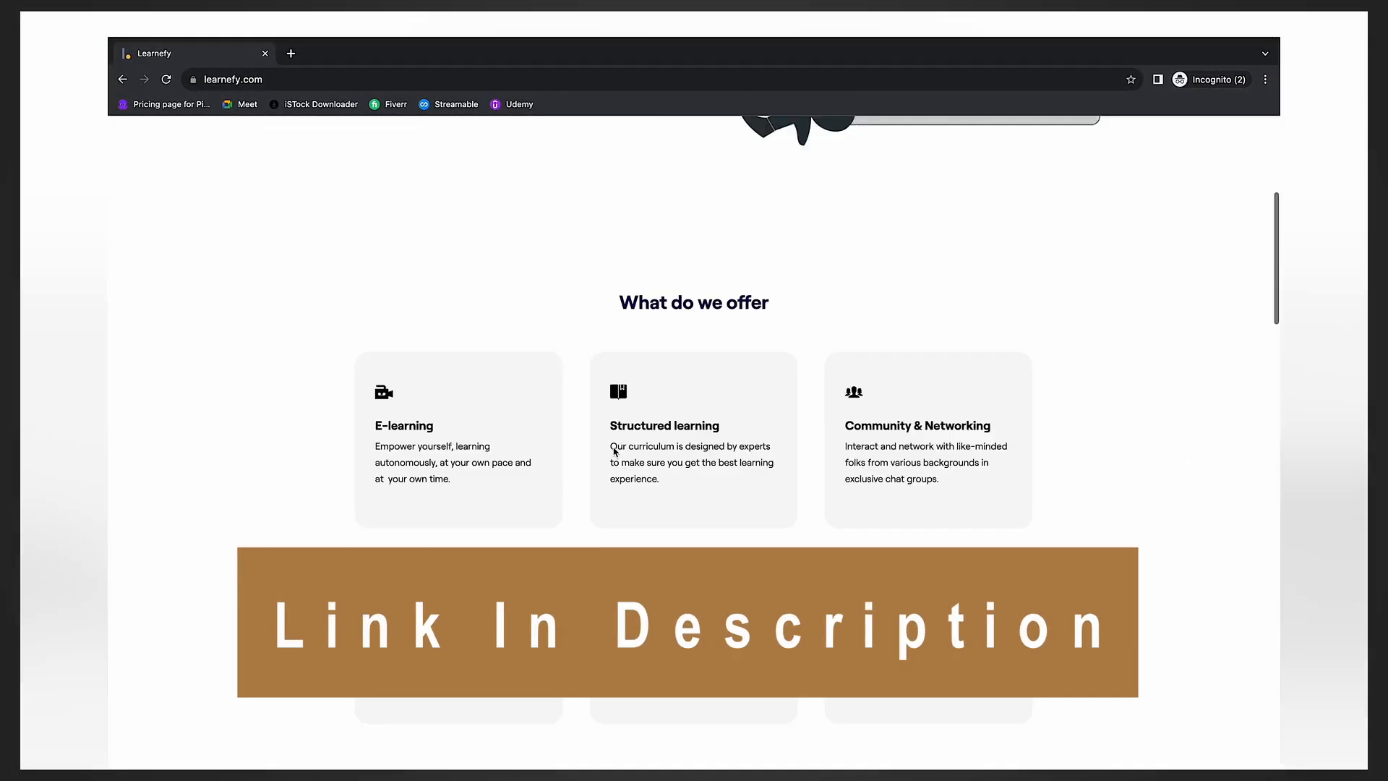
{"action": "scroll", "coordinate": [614, 453], "scroll_direction": "down", "scroll_amount": 5}
{"action": "scroll", "coordinate": [613, 450], "scroll_direction": "up", "scroll_amount": 10}
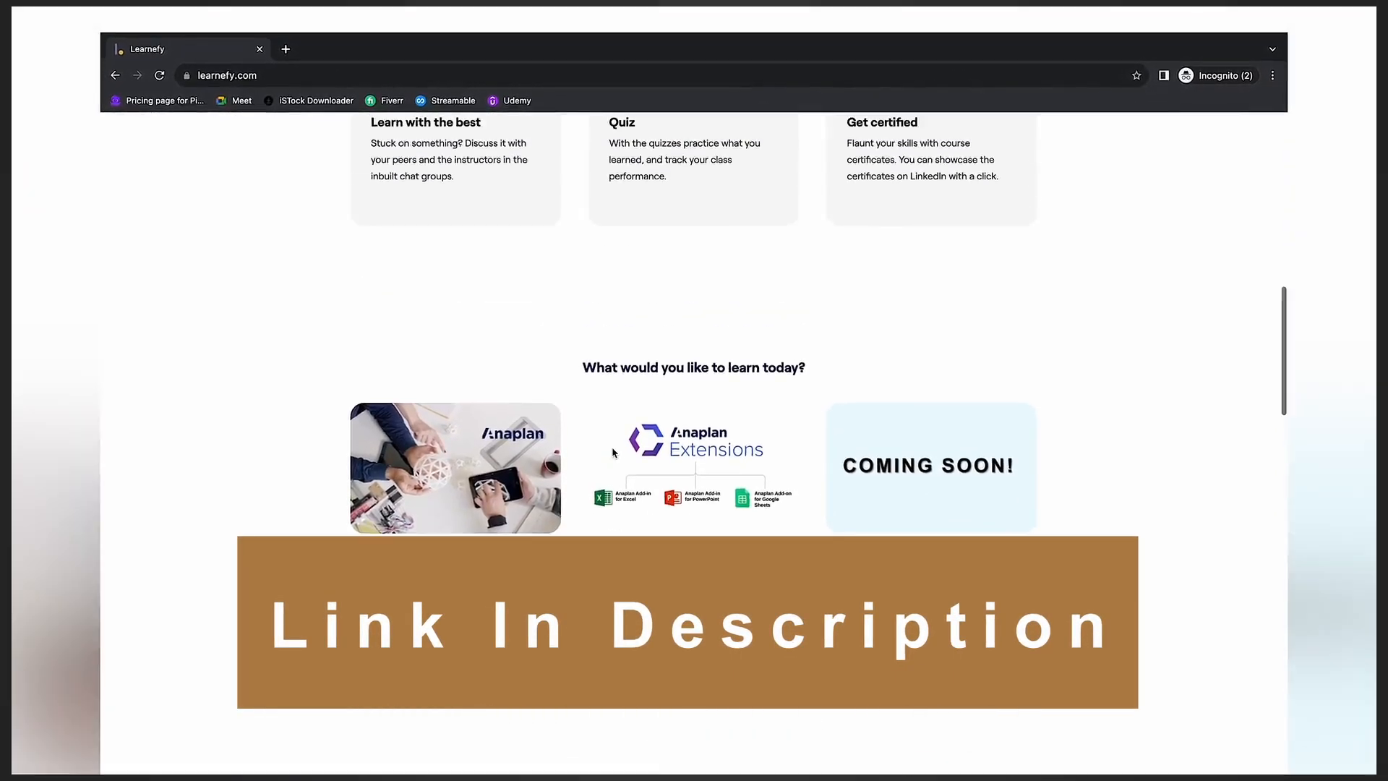
{"action": "scroll", "coordinate": [611, 451], "scroll_direction": "up", "scroll_amount": 10}
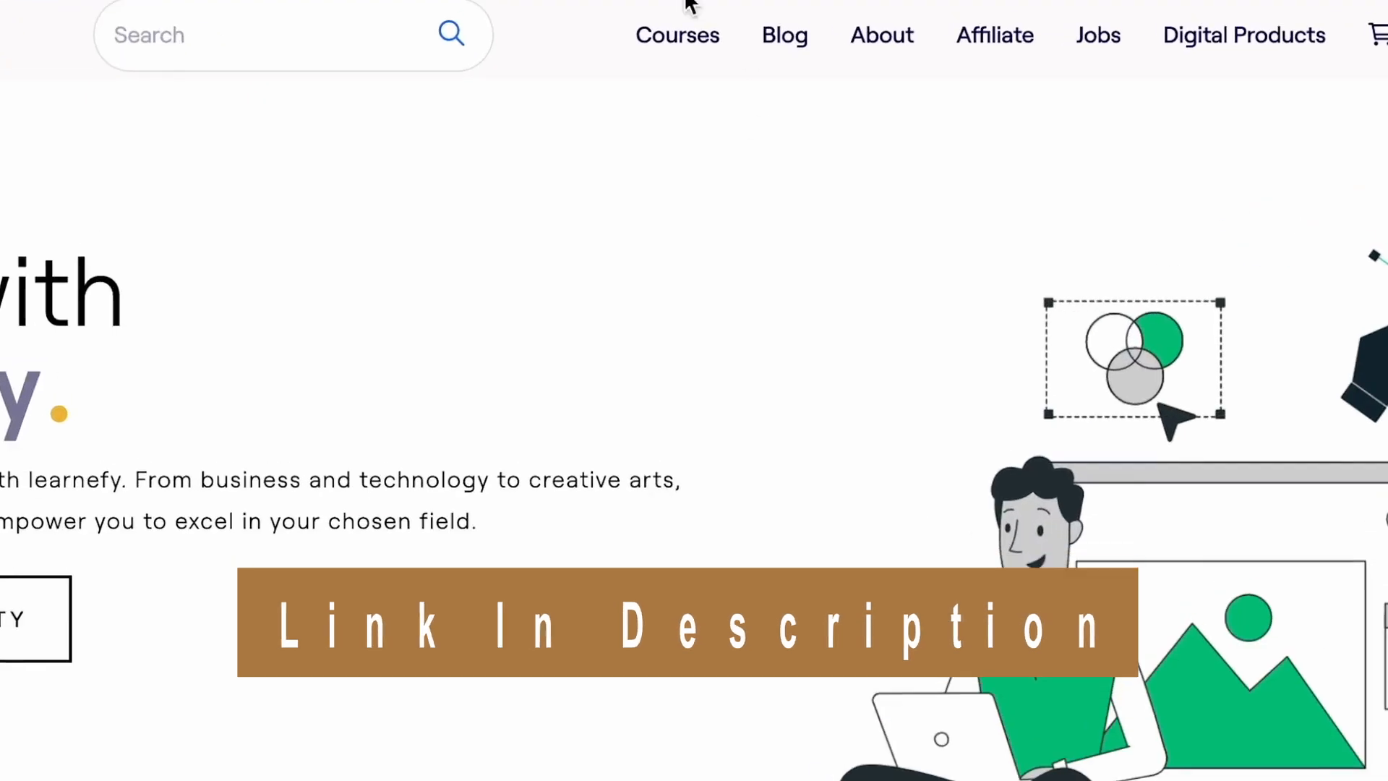
{"action": "left_click", "coordinate": [681, 39]}
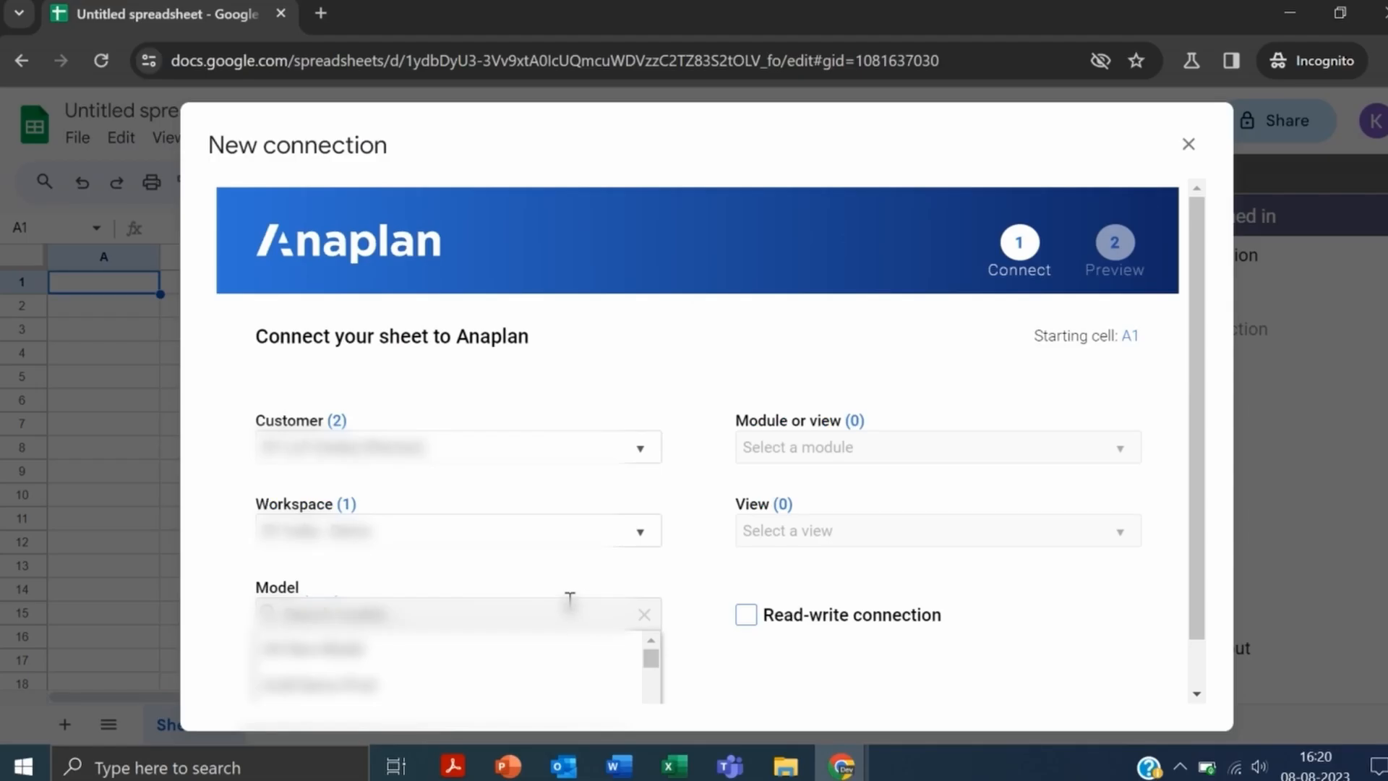
Set the connection source to model OPEX Model Example, module DAT01 Historical Data and the default view.
{"action": "type", "text": "opex"}
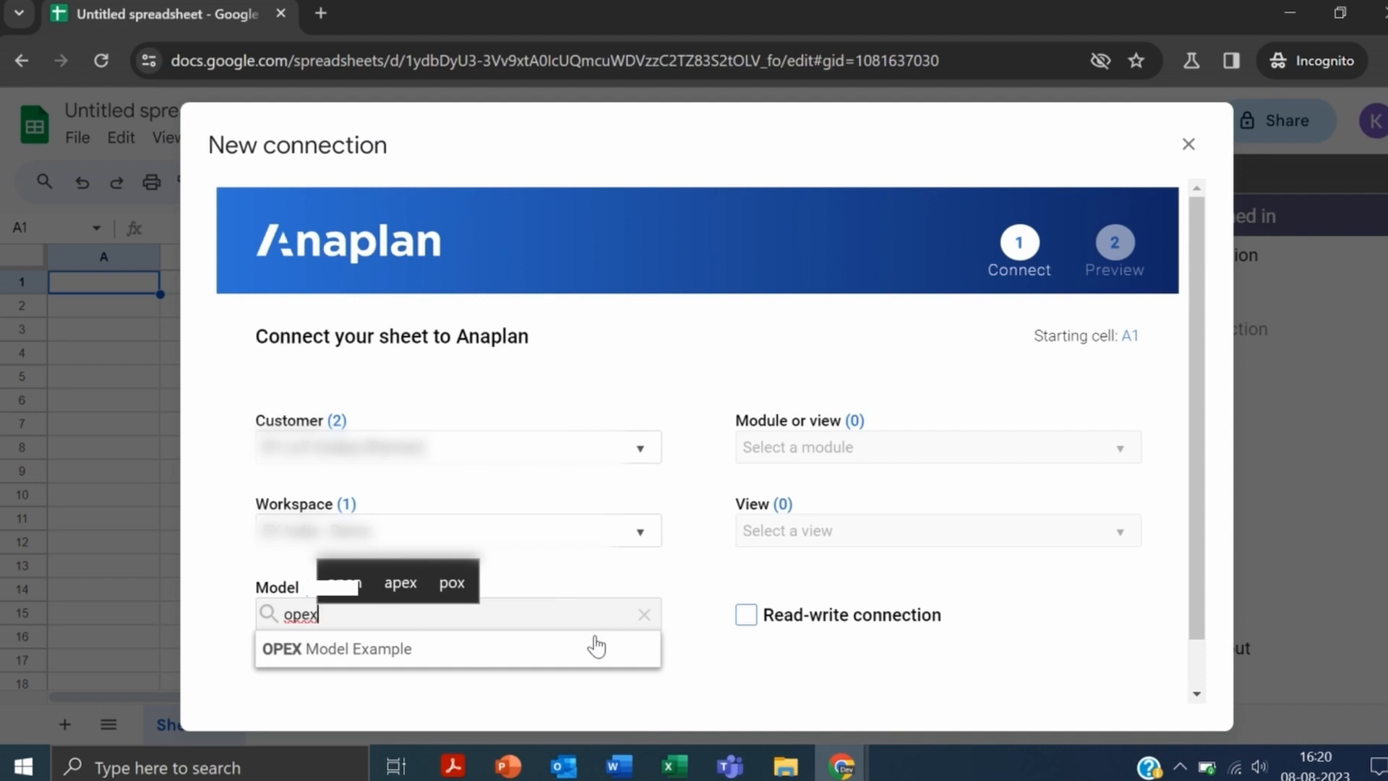
{"action": "left_click", "coordinate": [598, 646]}
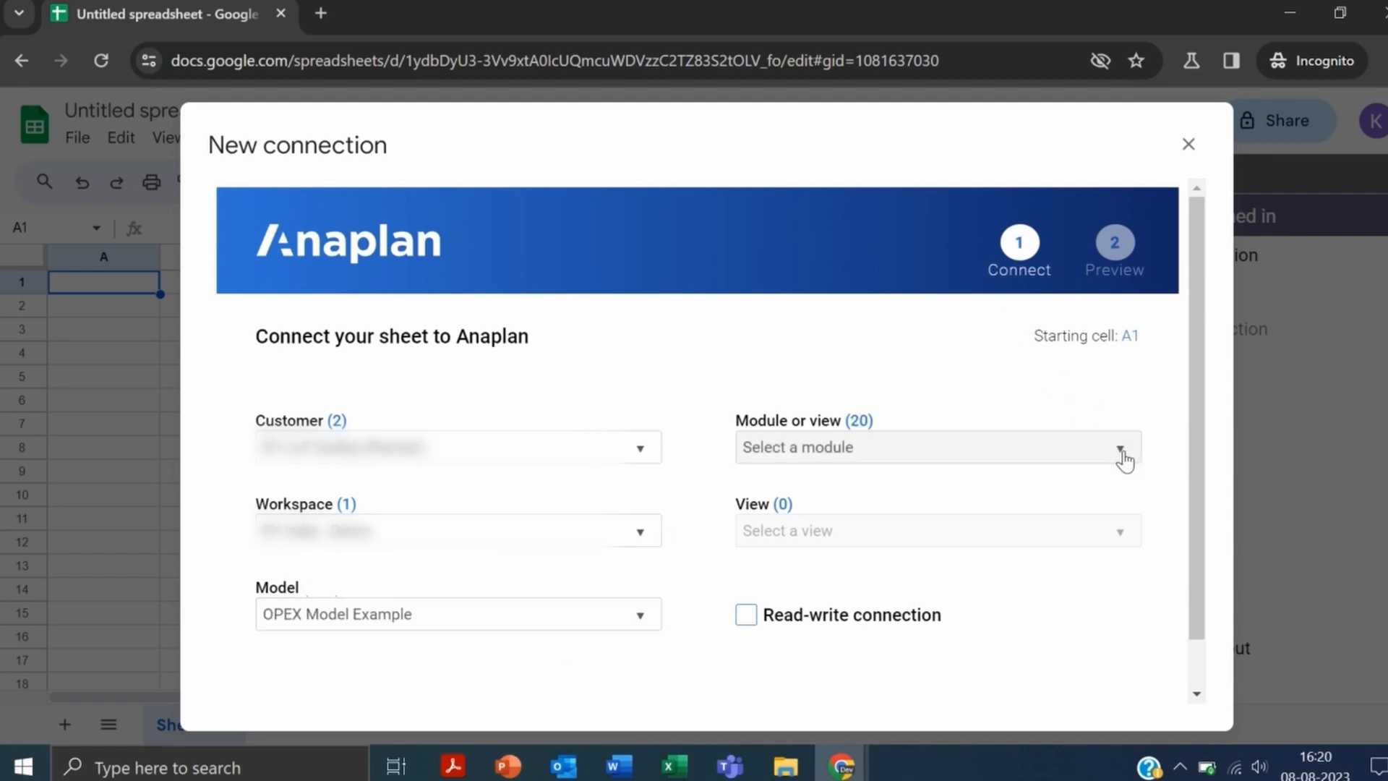
{"action": "left_click", "coordinate": [1124, 460]}
{"action": "left_click_drag", "start_coordinate": [1126, 526], "coordinate": [1133, 557]}
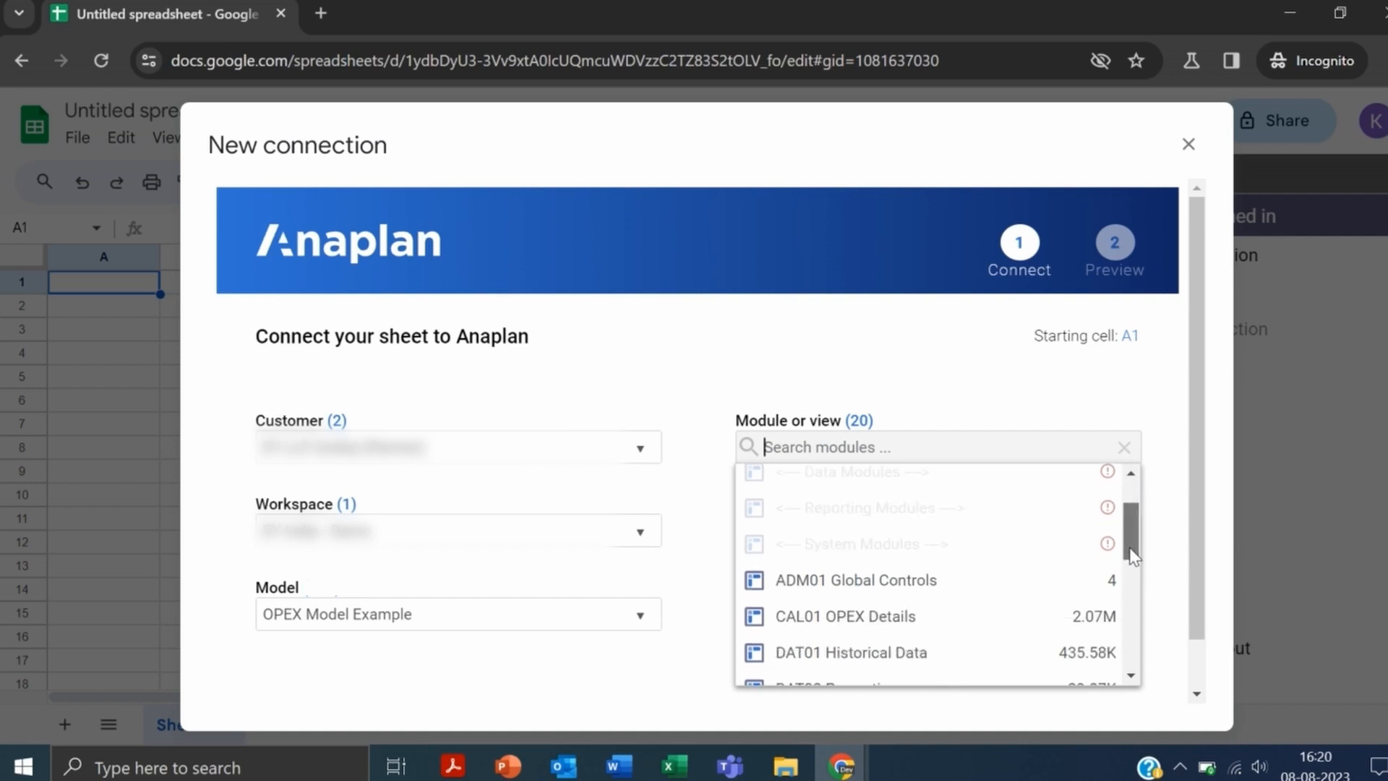
{"action": "scroll", "coordinate": [1130, 554], "scroll_direction": "down", "scroll_amount": 1}
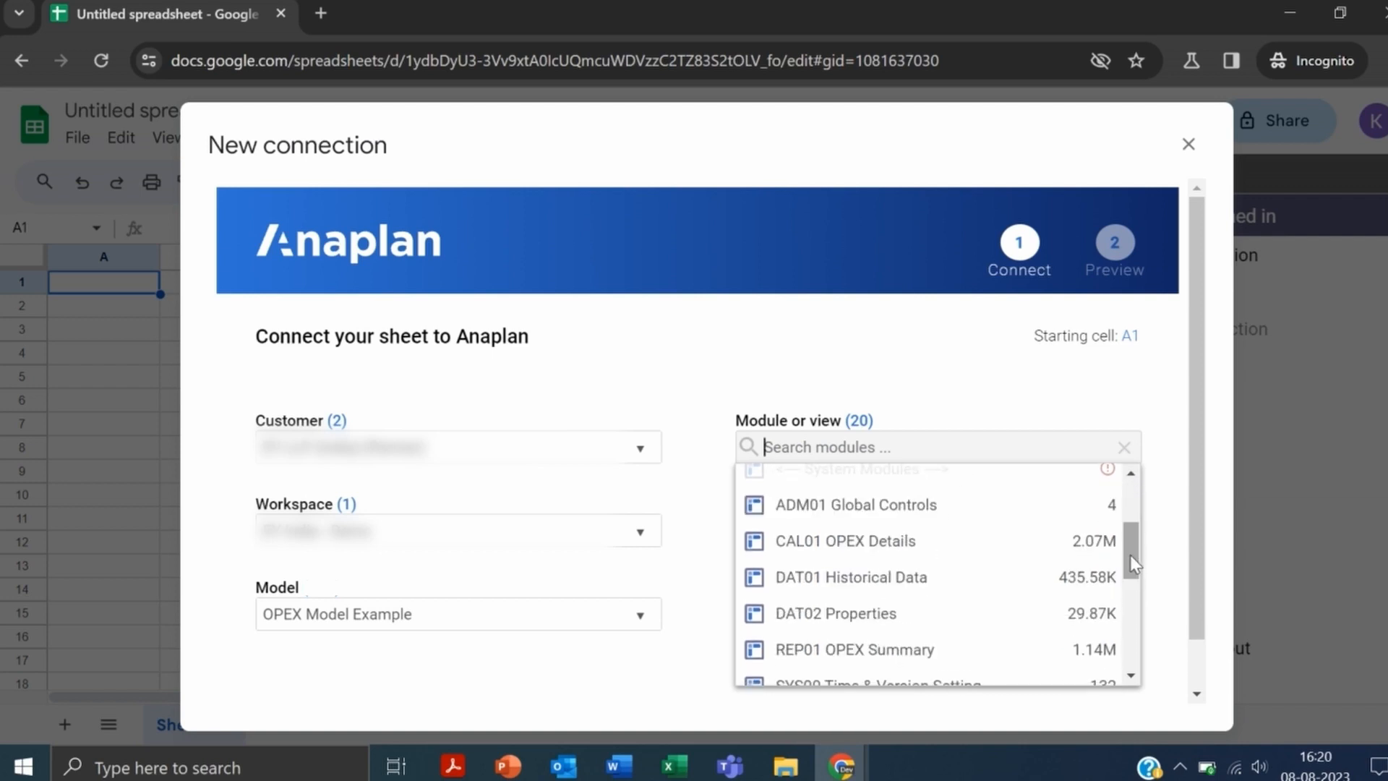
{"action": "left_click", "coordinate": [949, 586]}
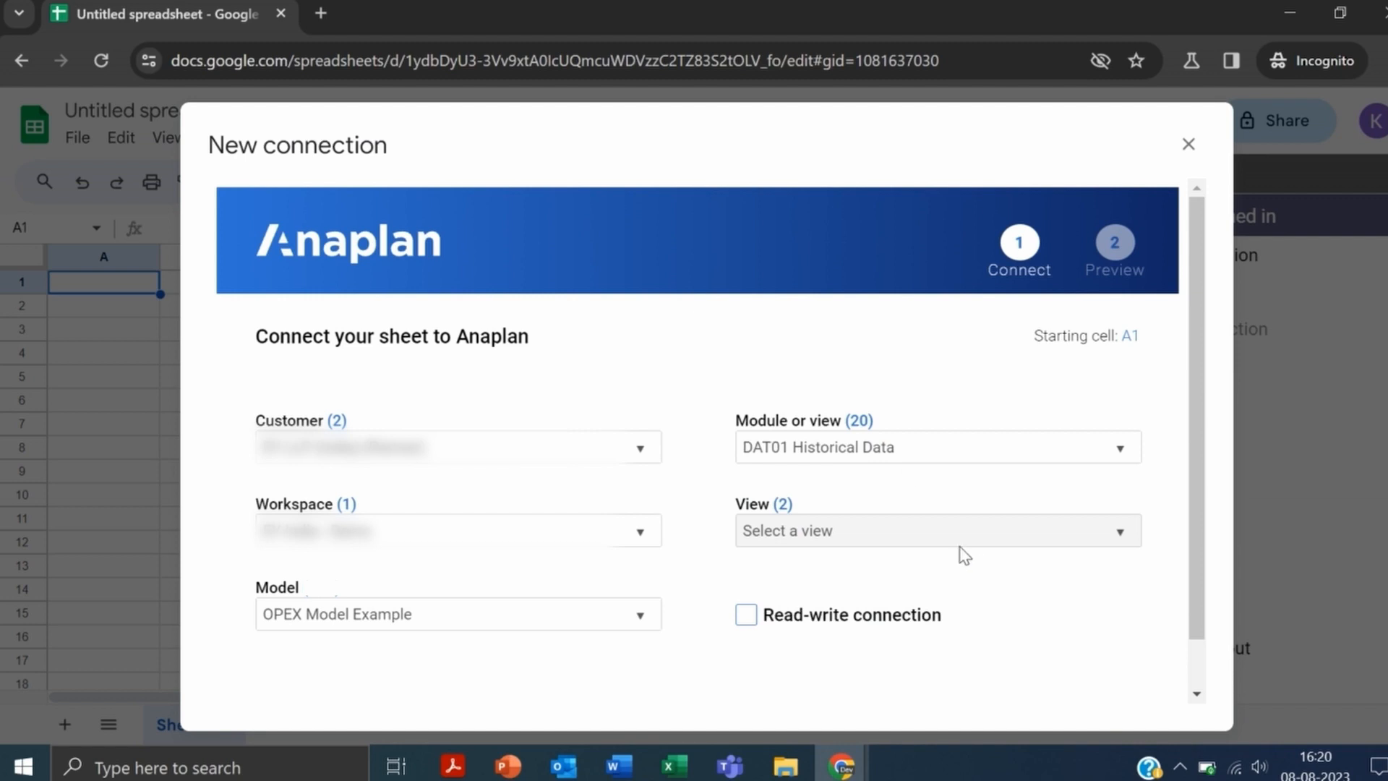
{"action": "left_click", "coordinate": [939, 539]}
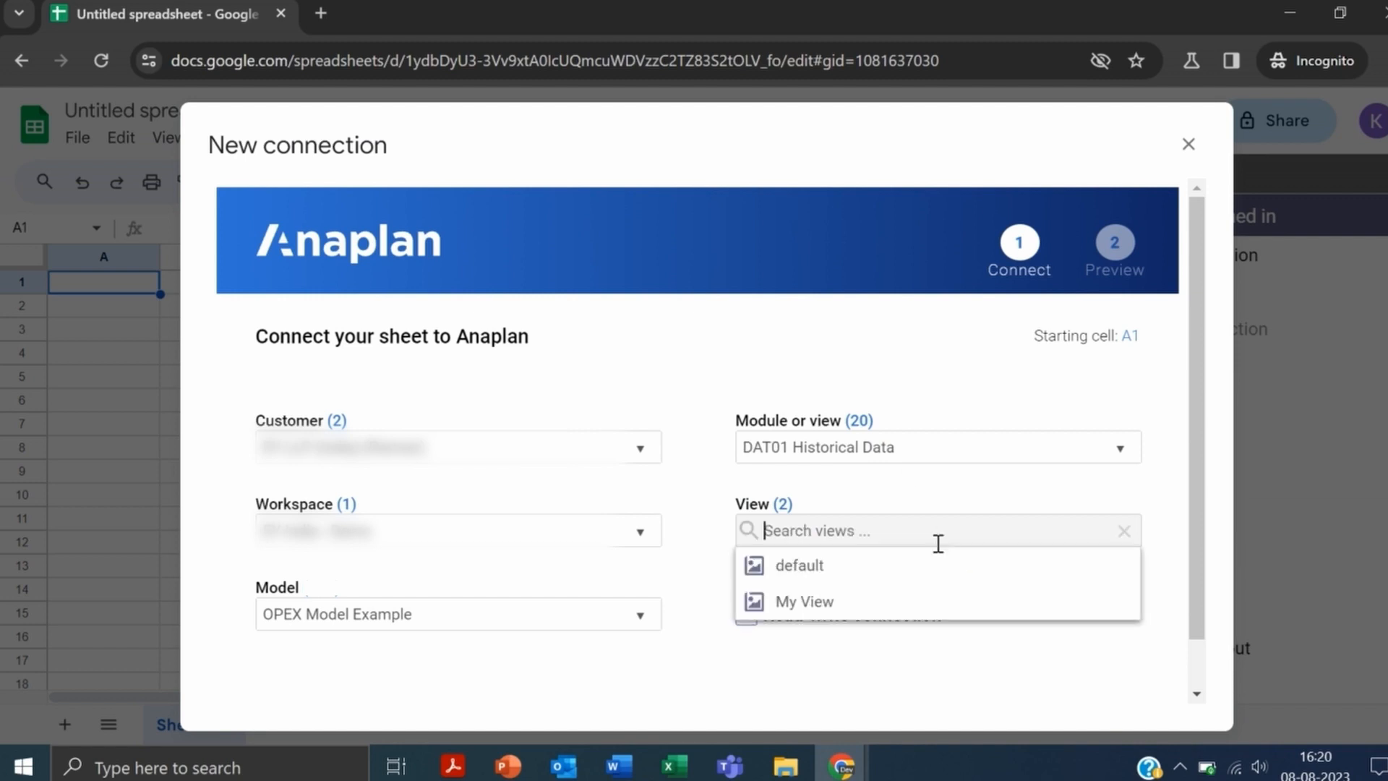
{"action": "left_click", "coordinate": [886, 571]}
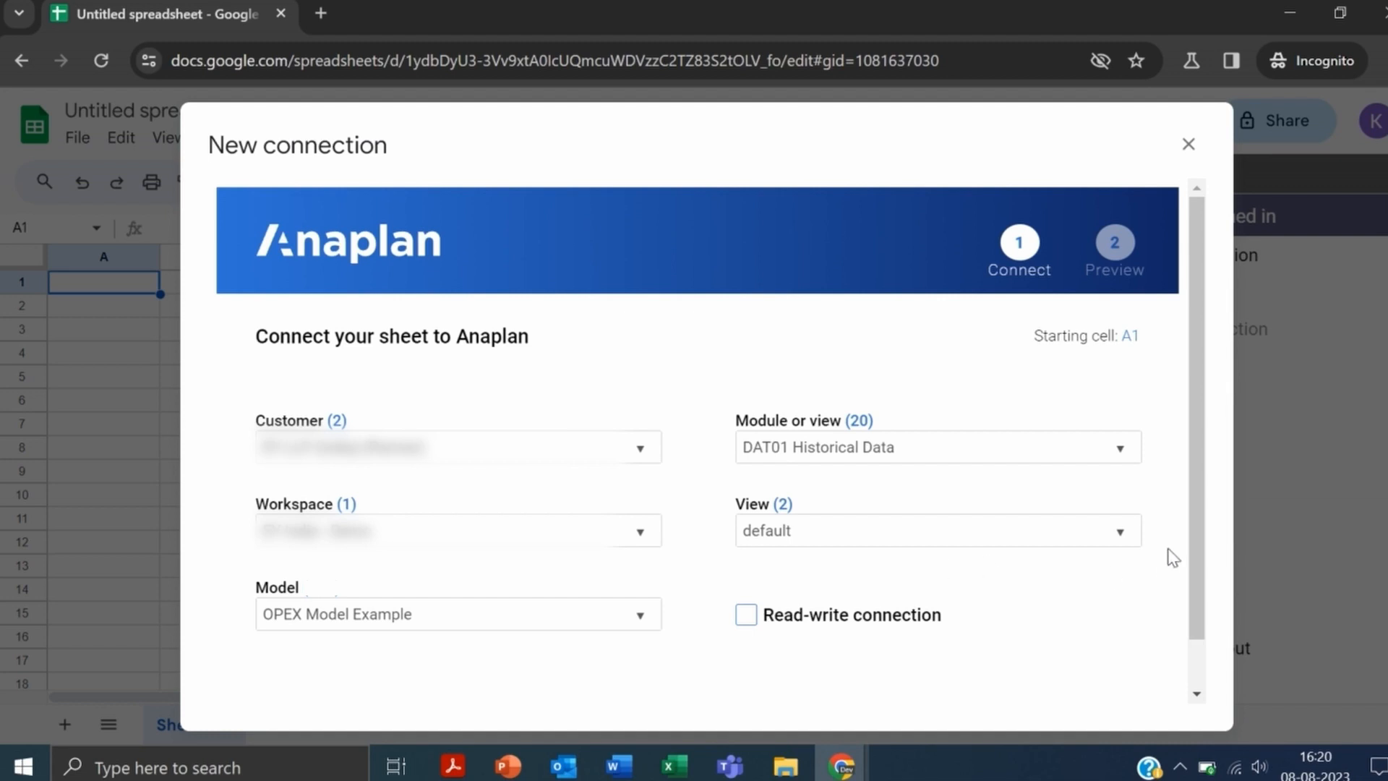
Preview the connection without enabling read-write, then finish it to import the data into the sheet.
{"action": "left_click_drag", "start_coordinate": [1195, 561], "coordinate": [1202, 610]}
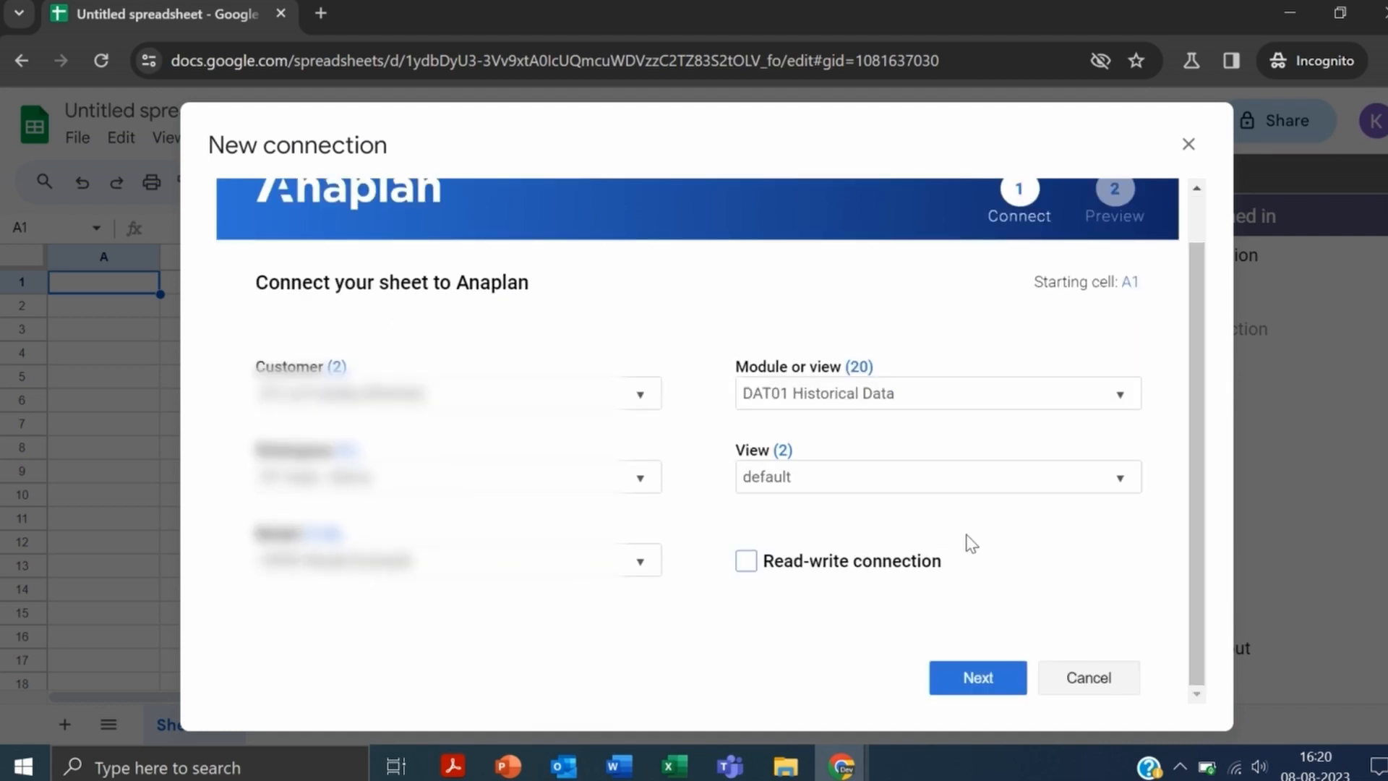
{"action": "left_click", "coordinate": [979, 682]}
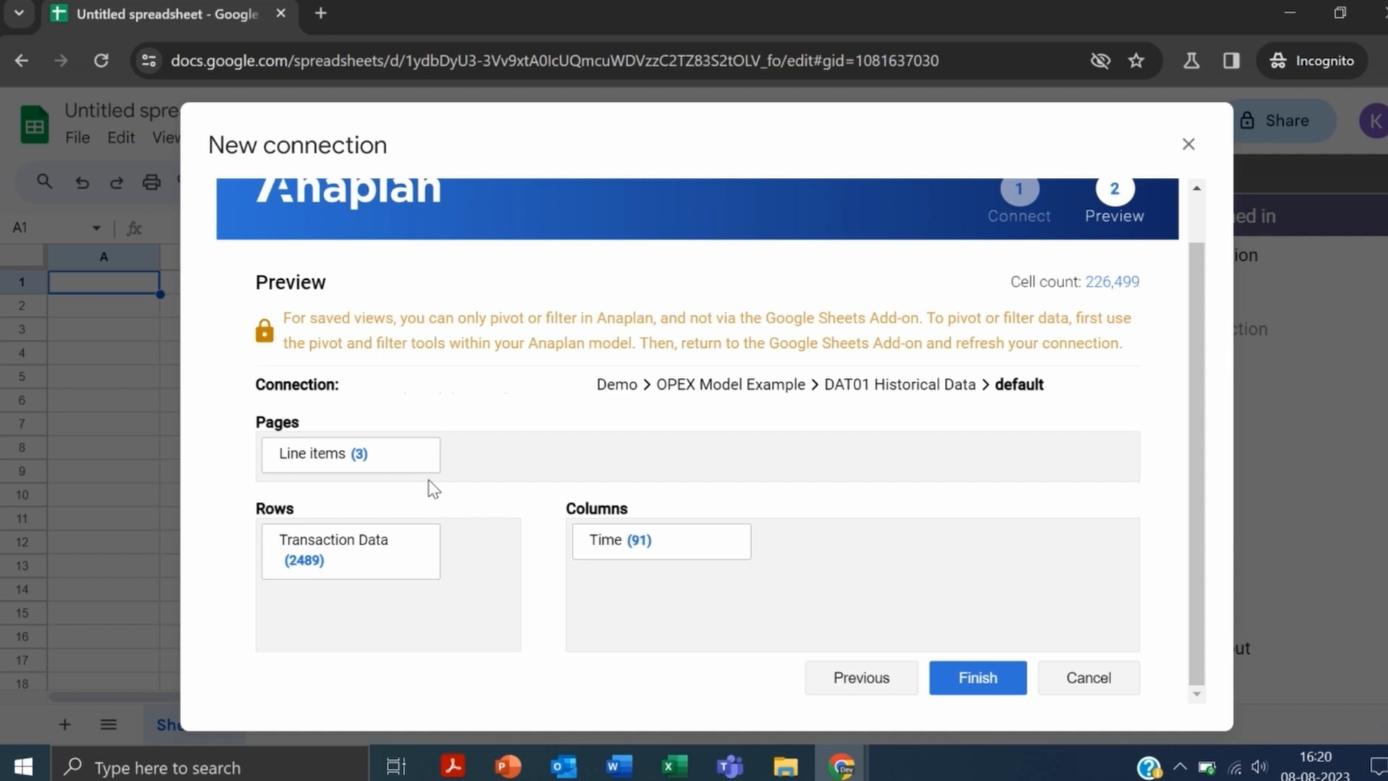
{"action": "left_click", "coordinate": [885, 691]}
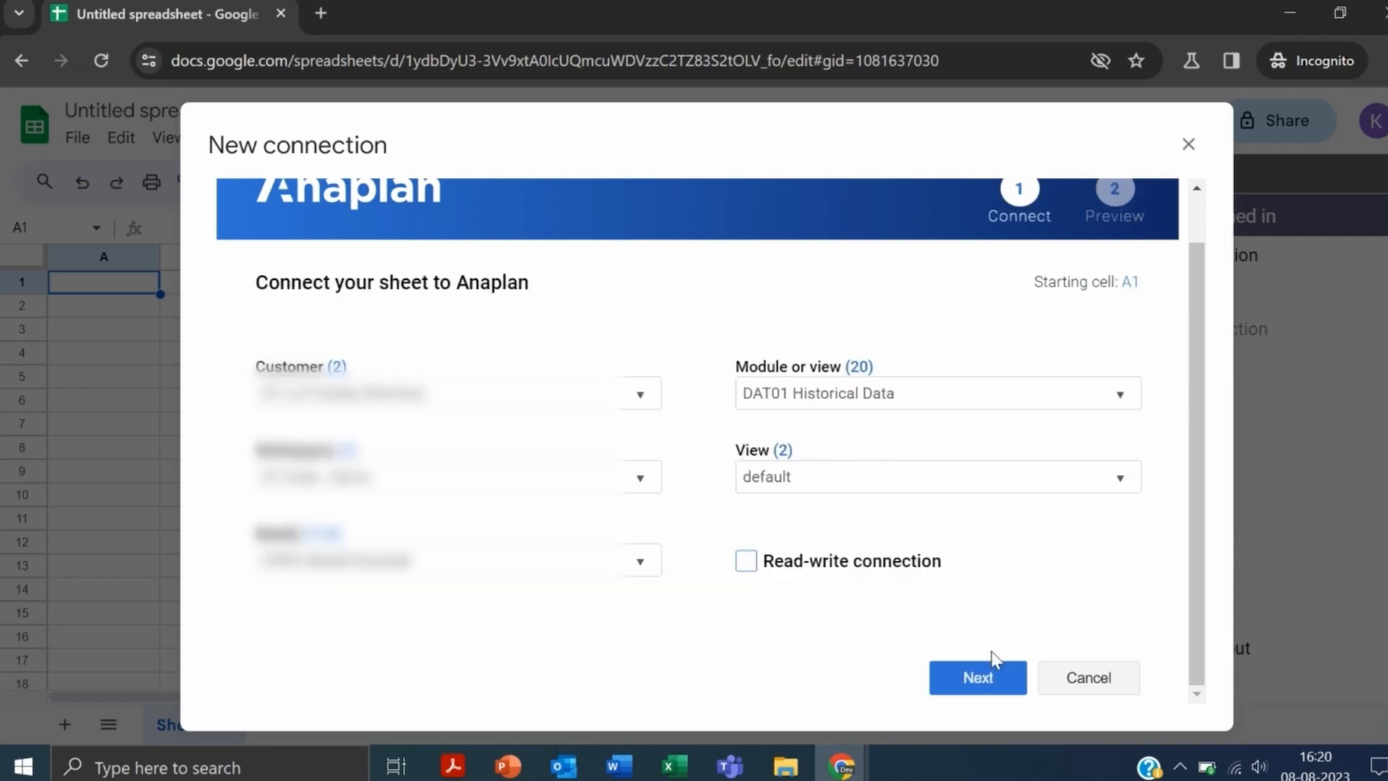
{"action": "left_click", "coordinate": [978, 677]}
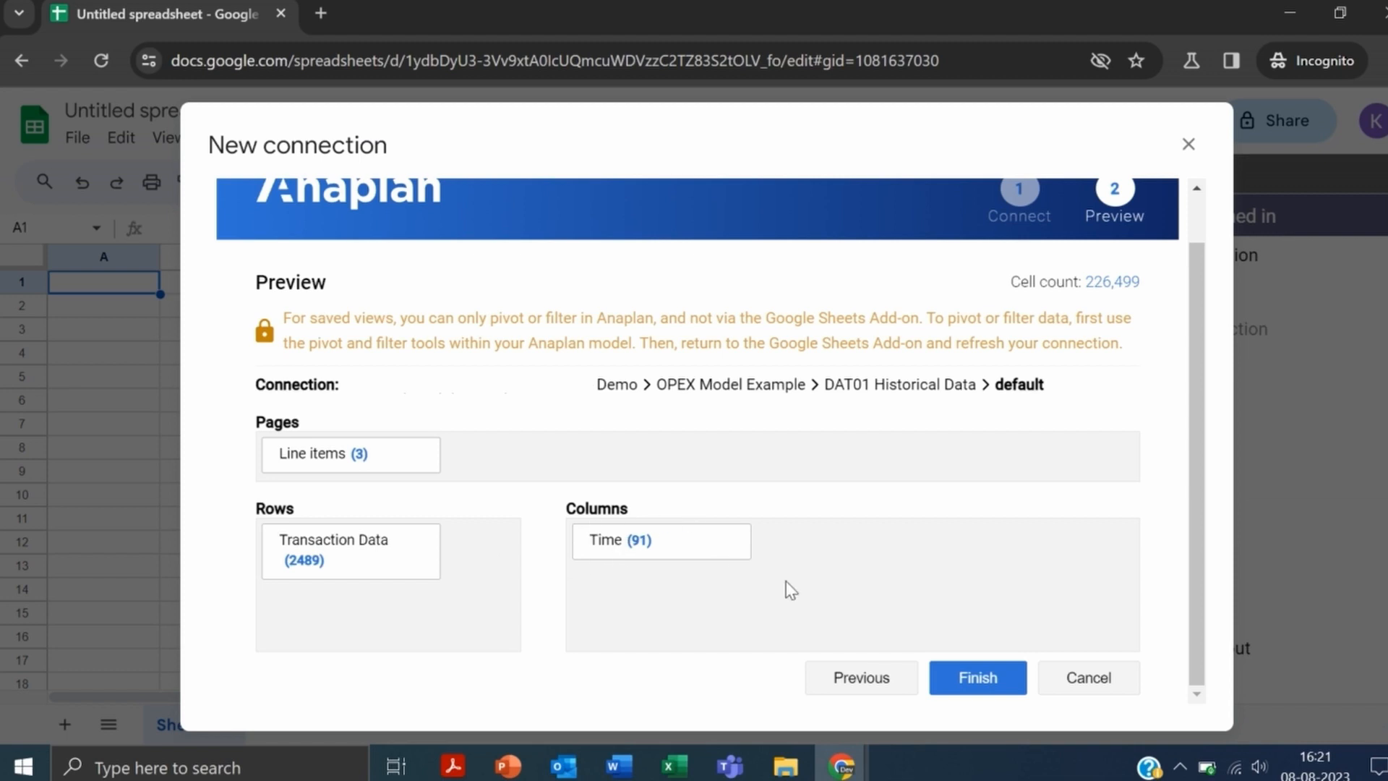
{"action": "left_click", "coordinate": [978, 683]}
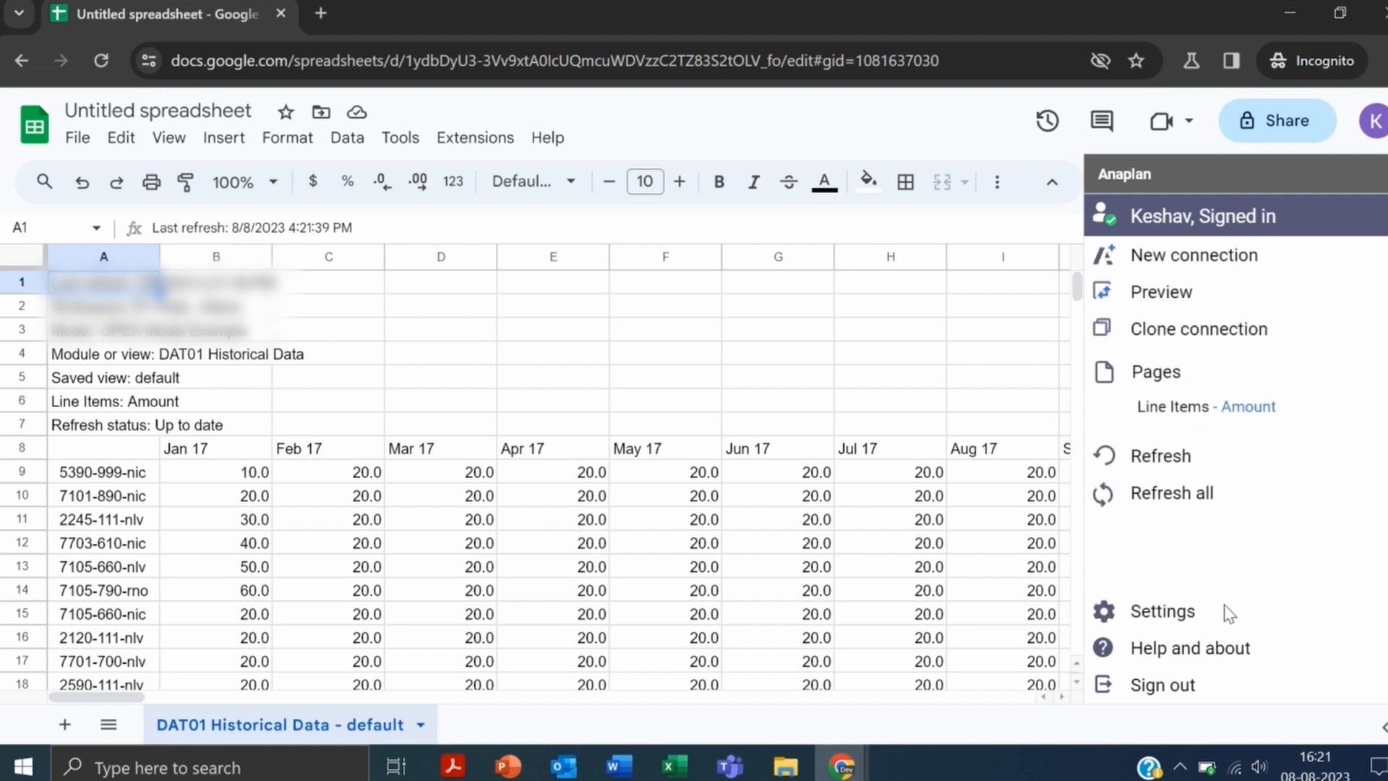
Set the connection's Line Items page selection to Input and refresh the sheet's data.
{"action": "left_click", "coordinate": [1132, 613]}
{"action": "left_click", "coordinate": [1211, 407]}
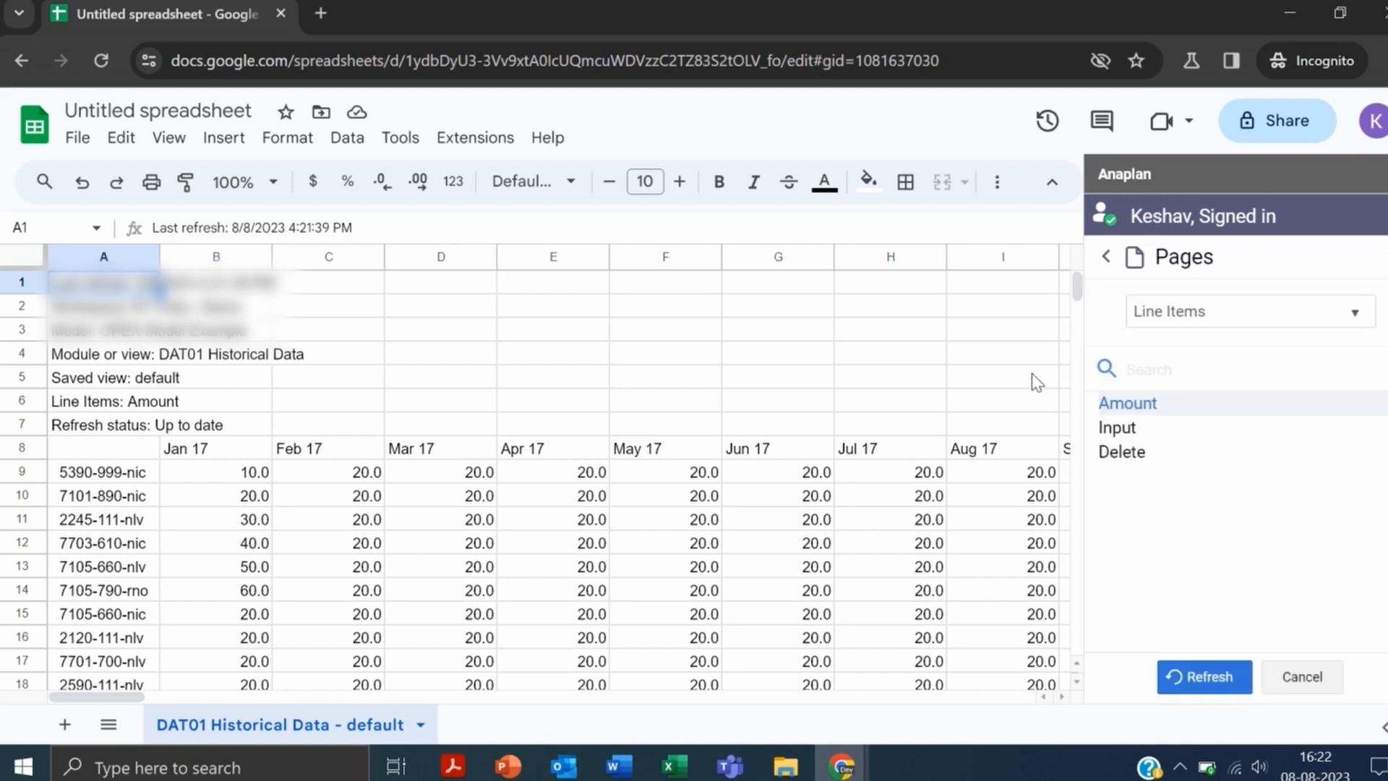
{"action": "left_click", "coordinate": [1137, 431]}
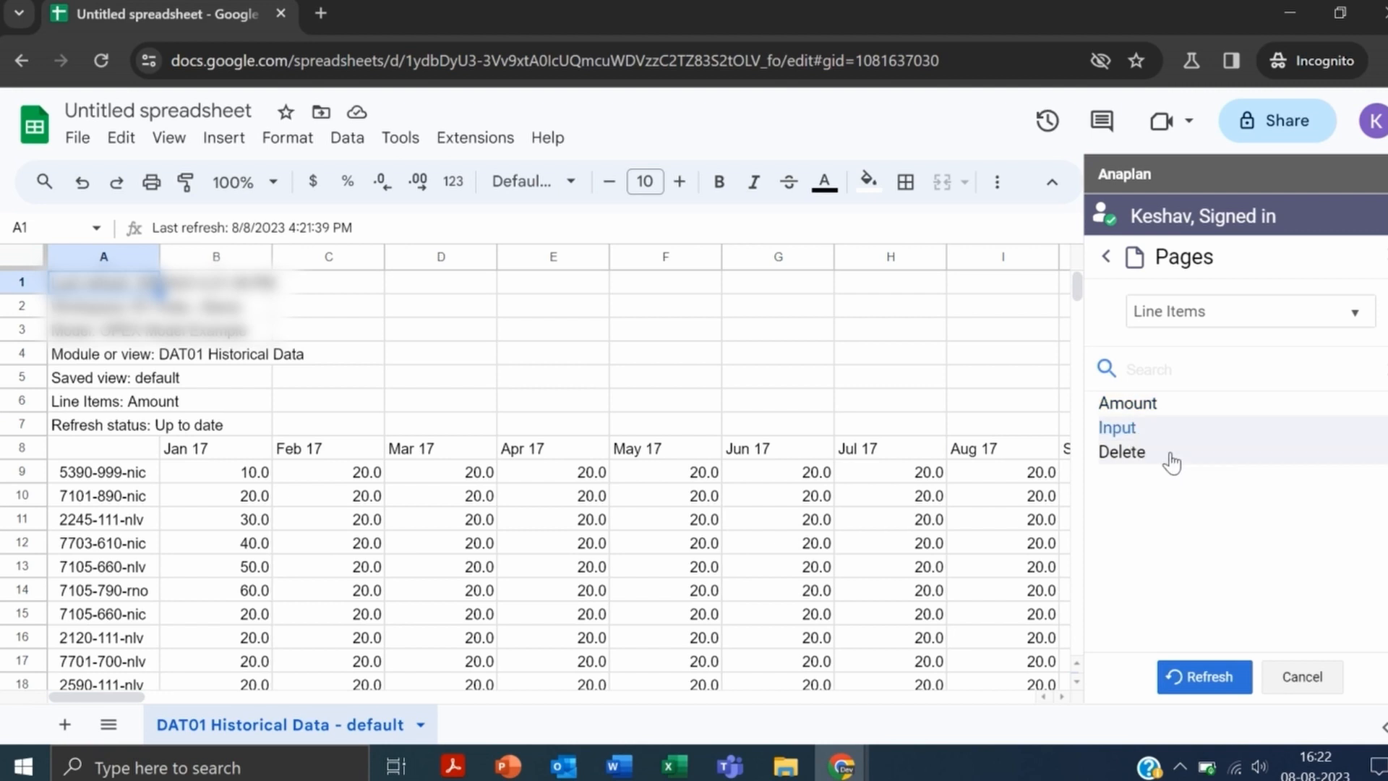
{"action": "left_click", "coordinate": [1199, 675]}
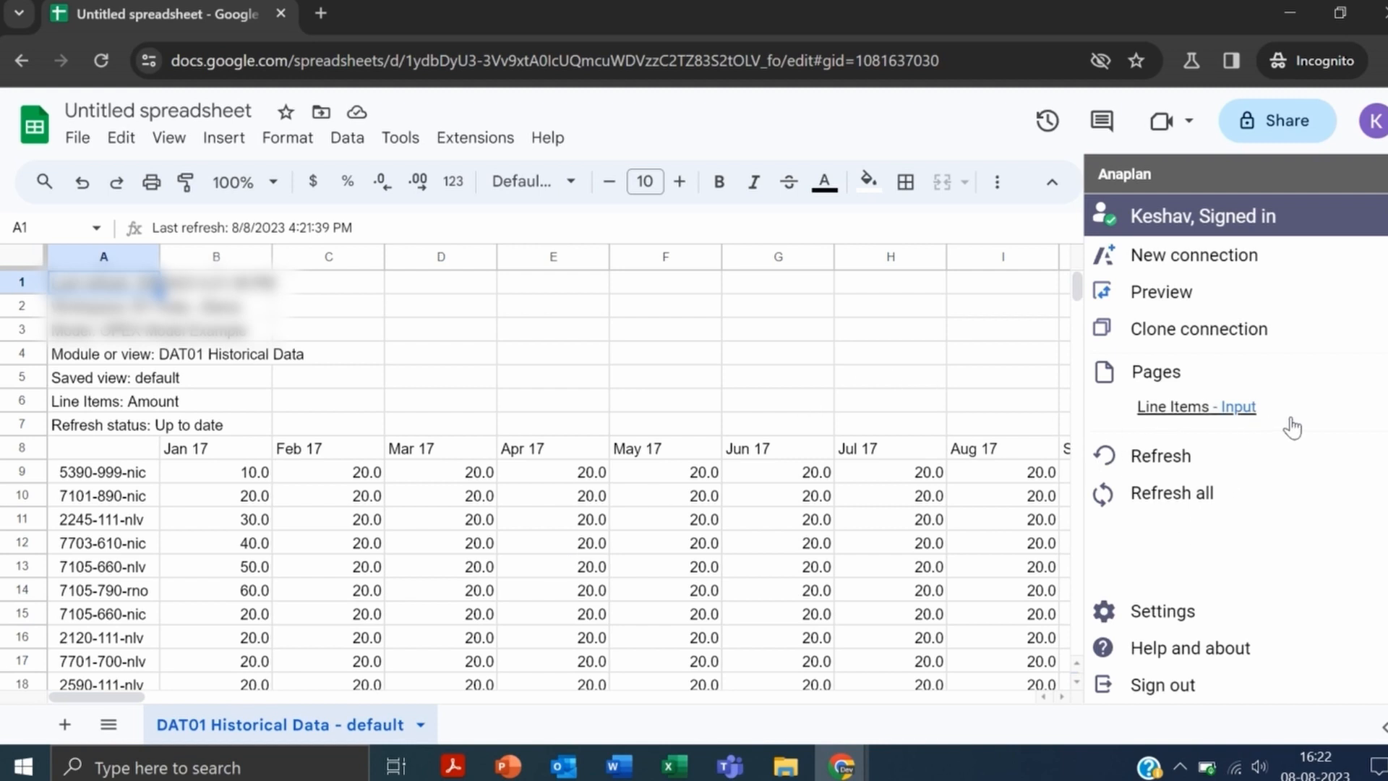
{"action": "left_click", "coordinate": [1126, 468]}
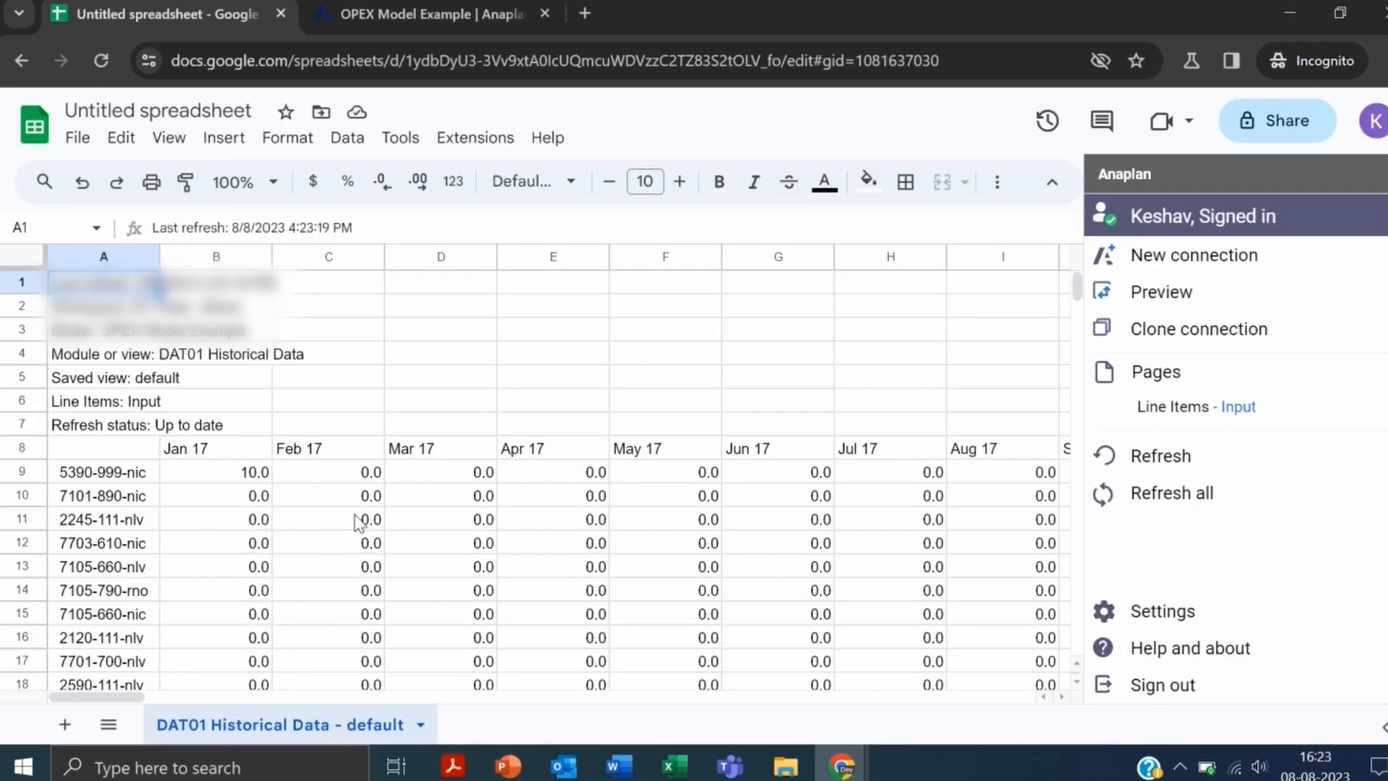
Switch to the OPEX model in Anaplan and set the Jan 17 Input value of 7101-890-nic to 20.
{"action": "left_click", "coordinate": [376, 9]}
{"action": "left_click", "coordinate": [461, 310]}
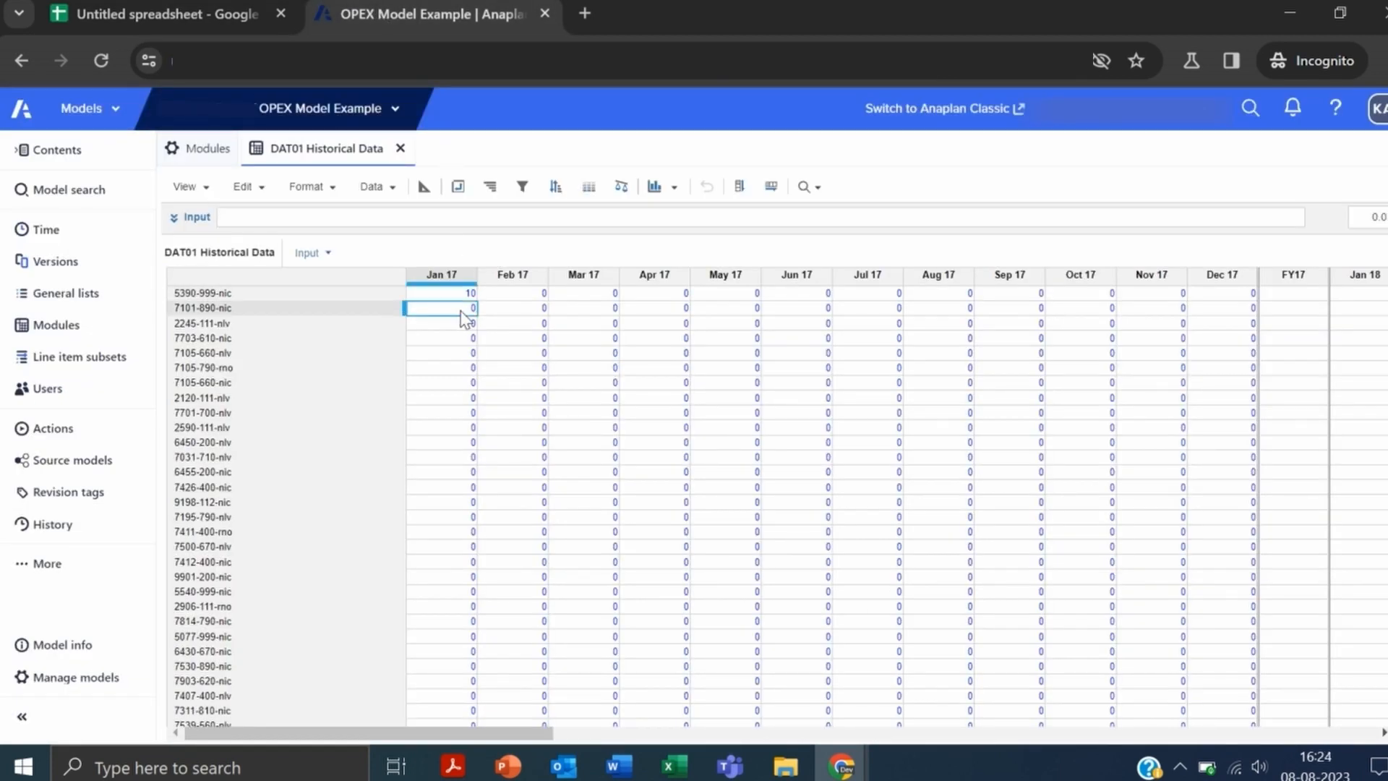
{"action": "type", "text": "2"}
{"action": "key", "text": "Return"}
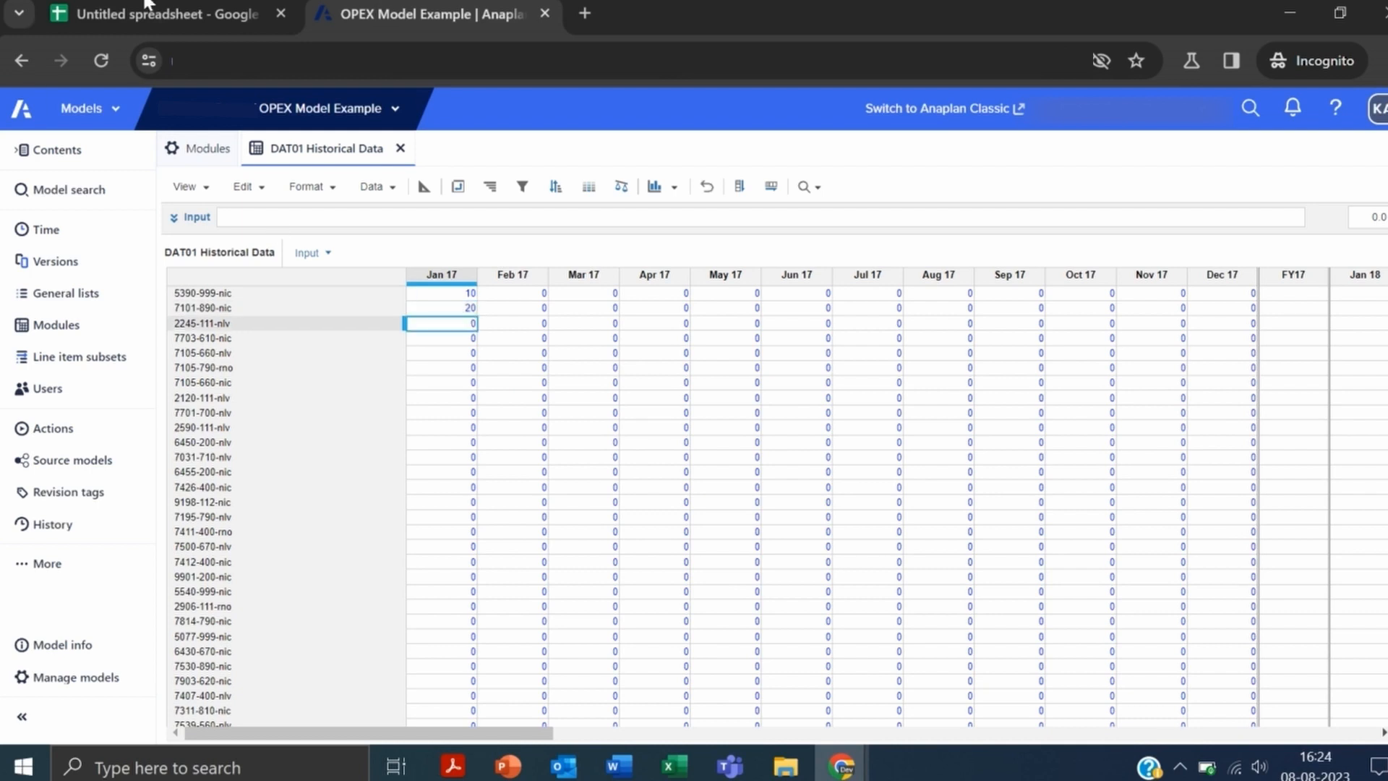
Return to the Google Sheets spreadsheet, refresh the Anaplan connection and check the Jan 17 value of 7101-890-nic.
{"action": "left_click", "coordinate": [146, 11]}
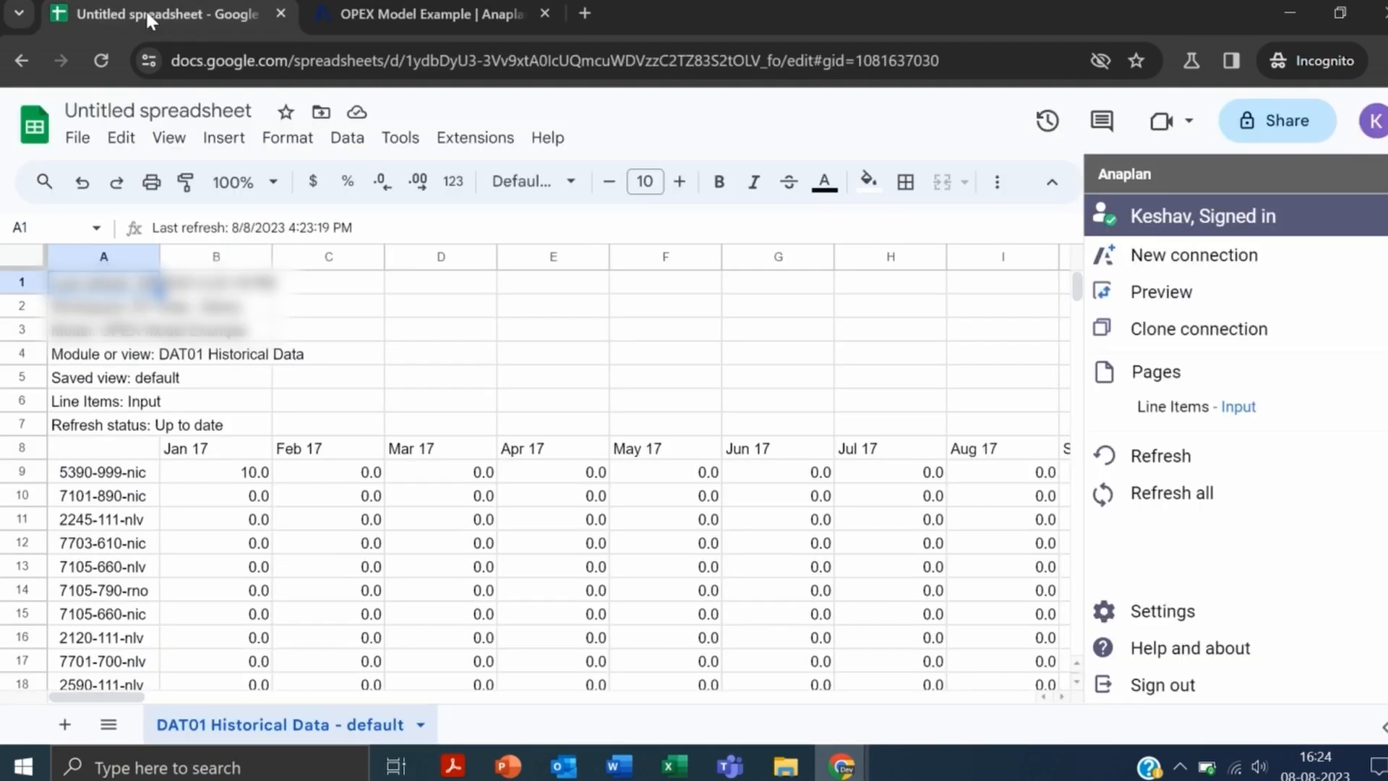
{"action": "left_click", "coordinate": [1170, 468]}
{"action": "left_click", "coordinate": [233, 496]}
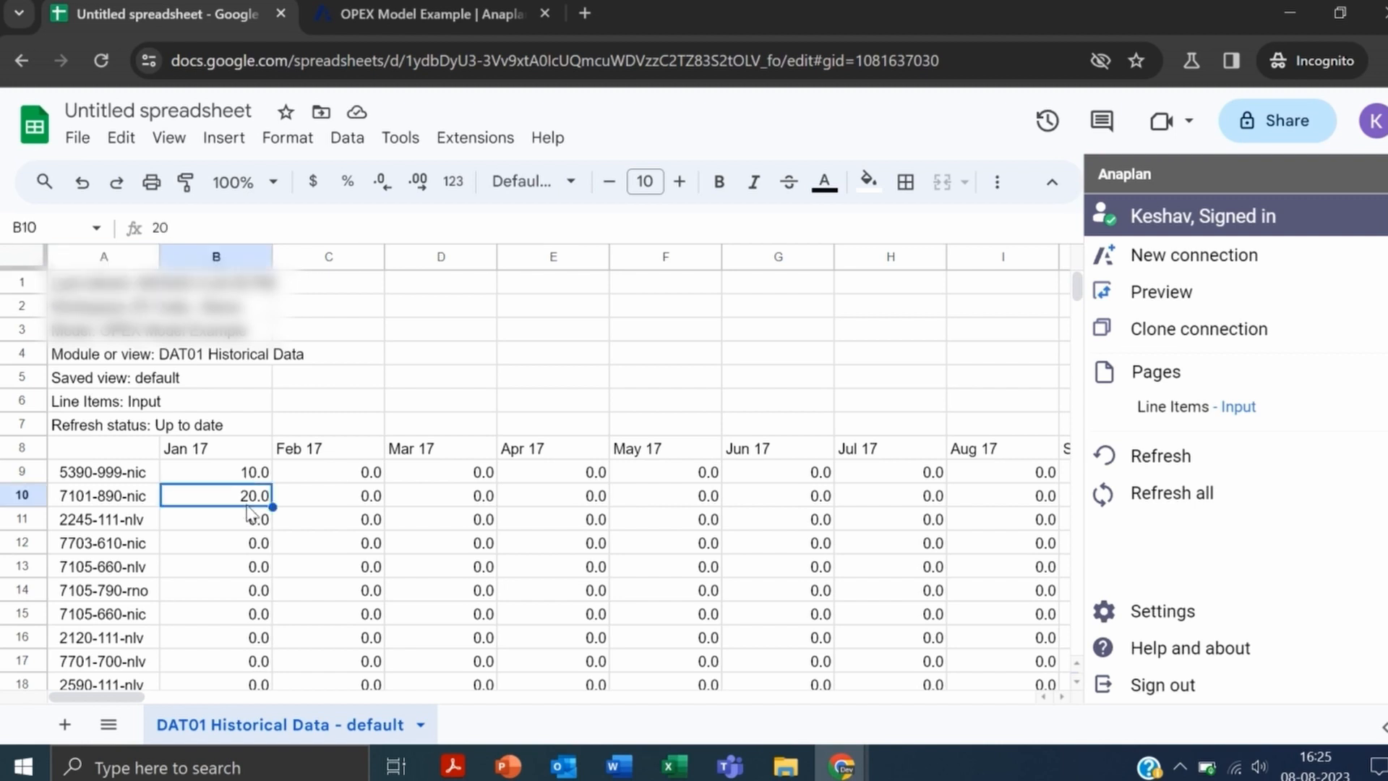
{"action": "left_click", "coordinate": [645, 553]}
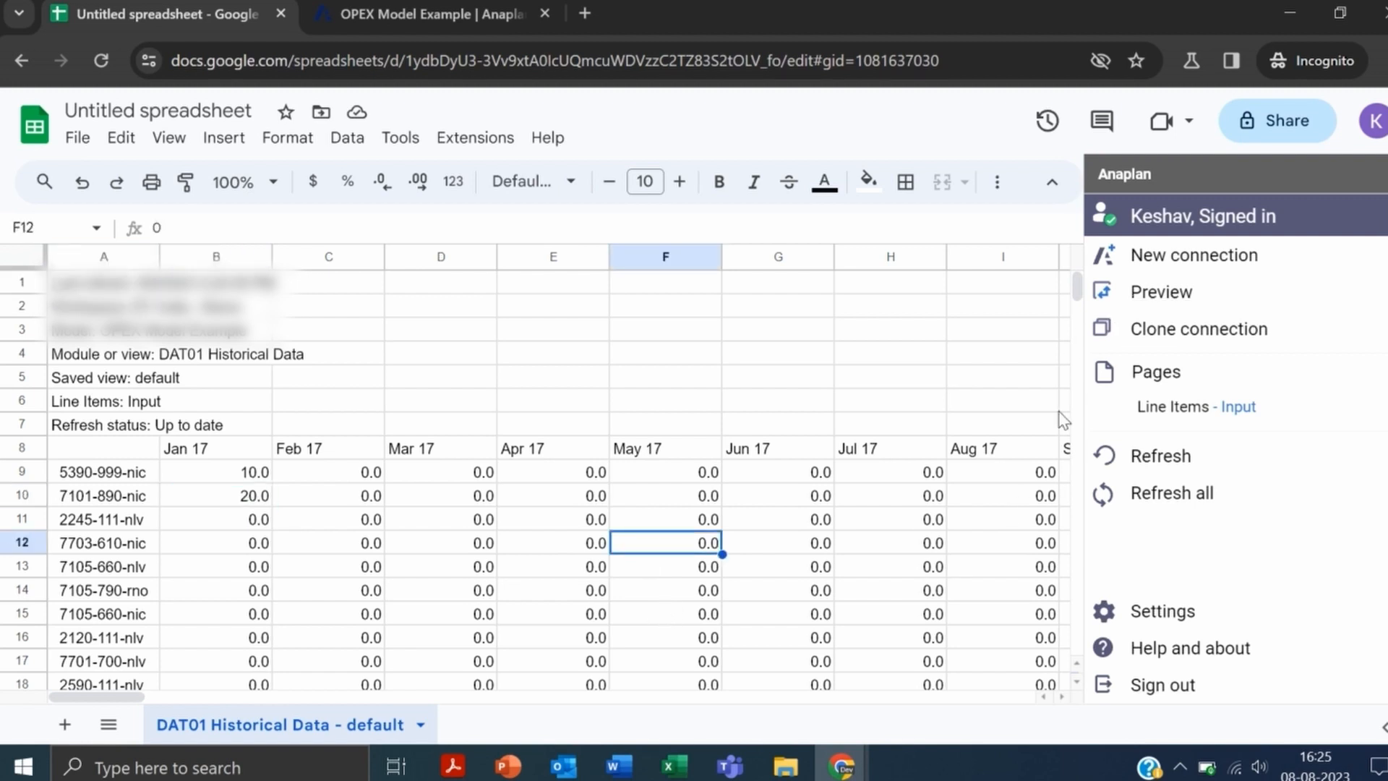